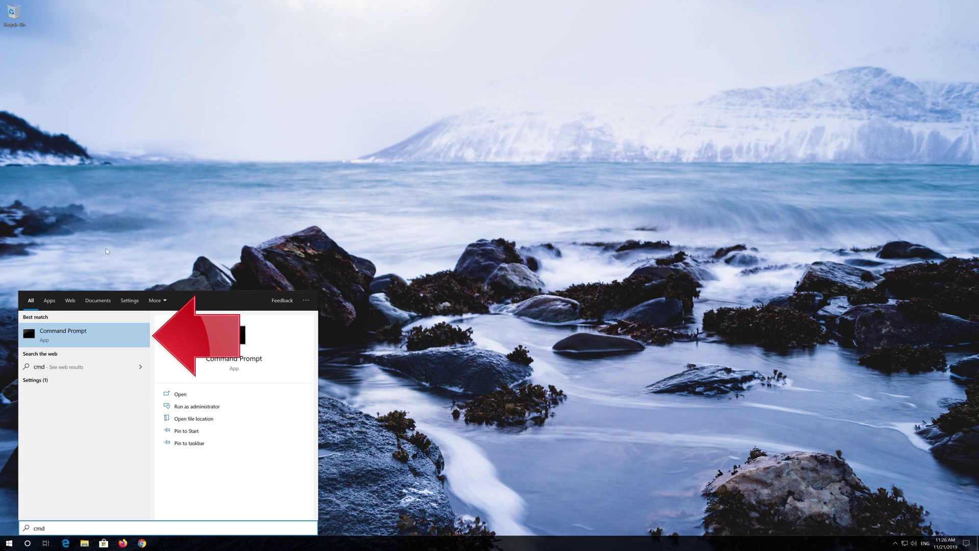
# Launch Command Prompt as administrator and approve the UAC prompt
pyautogui.rightClick(99, 339)
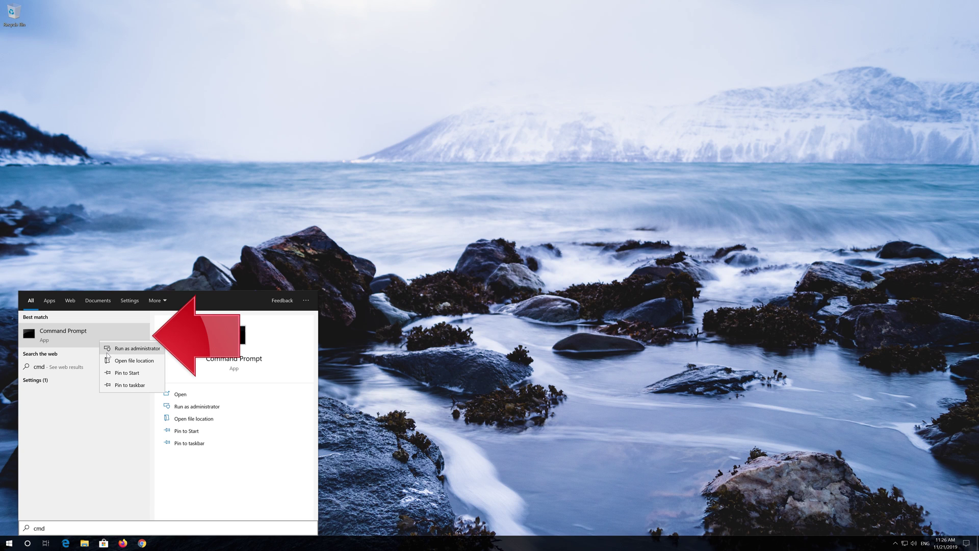
pyautogui.click(141, 349)
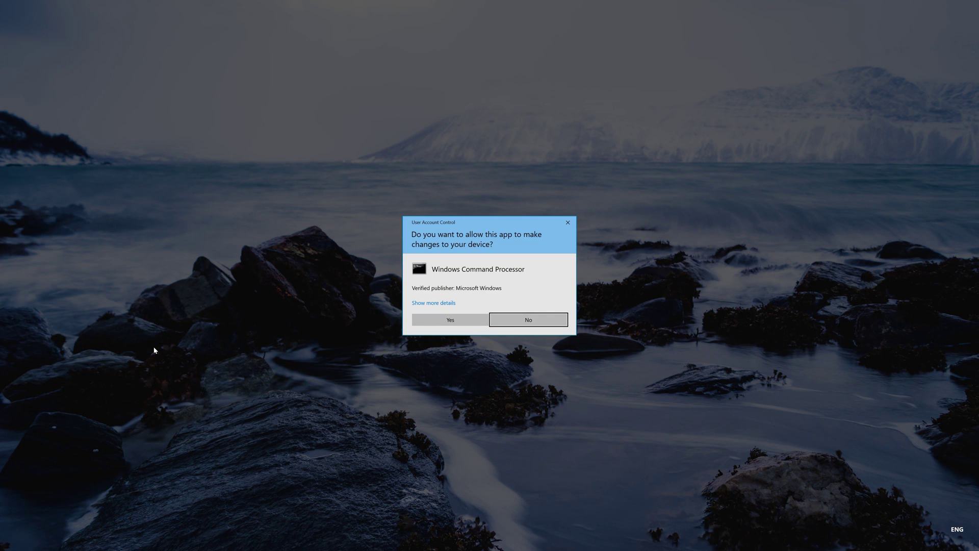
pyautogui.click(456, 322)
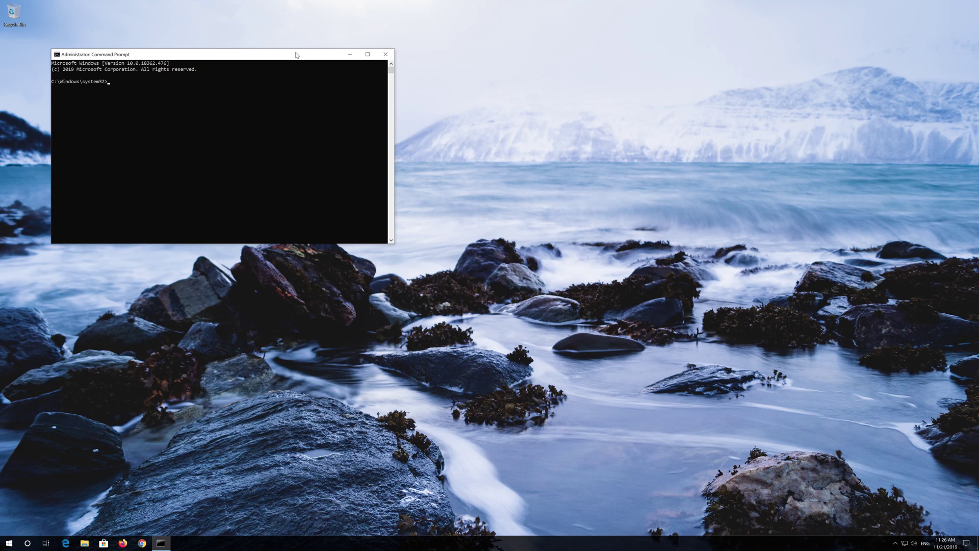
# Arrange the window and run netsh int ip reset C:\resetlog.txt to reset TCP/IP
pyautogui.moveTo(296, 55); pyautogui.dragTo(522, 158)
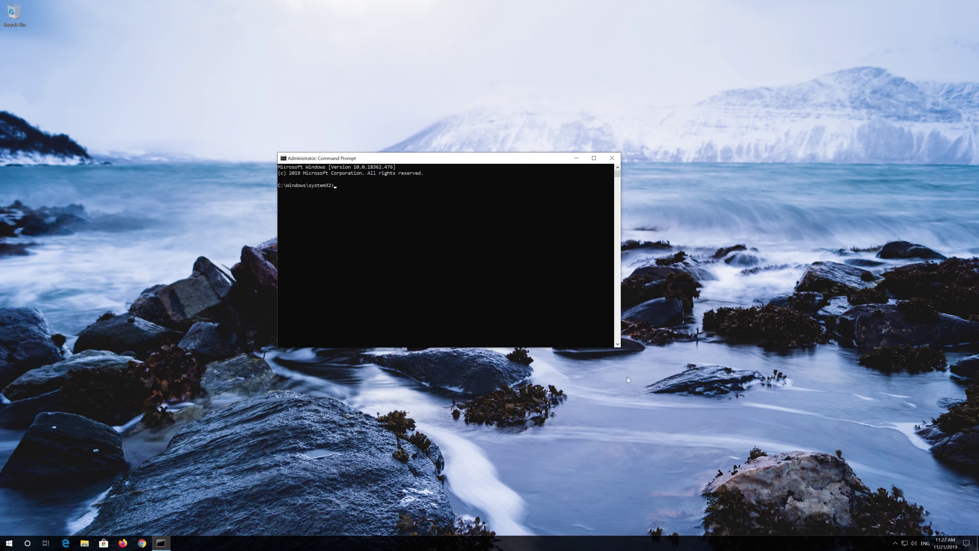
pyautogui.moveTo(624, 348); pyautogui.dragTo(675, 366)
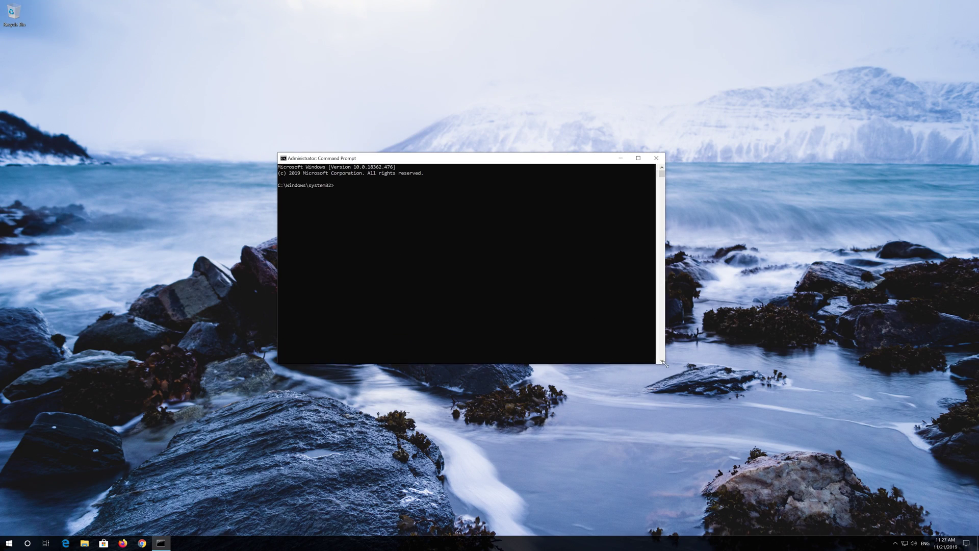
pyautogui.moveTo(538, 162); pyautogui.dragTo(546, 149)
pyautogui.write('netsh int i')
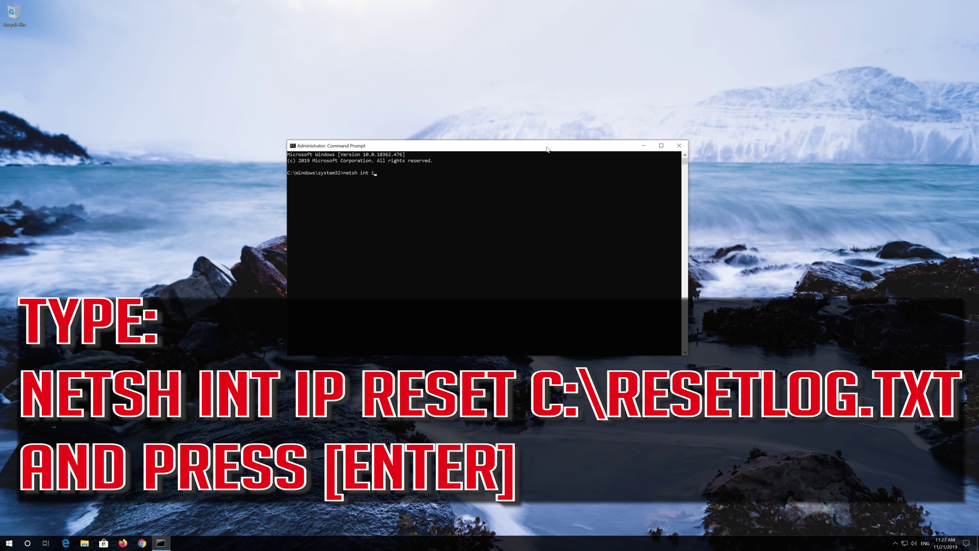
pyautogui.write('reset C:\\r')
pyautogui.write('esetlog.txt')
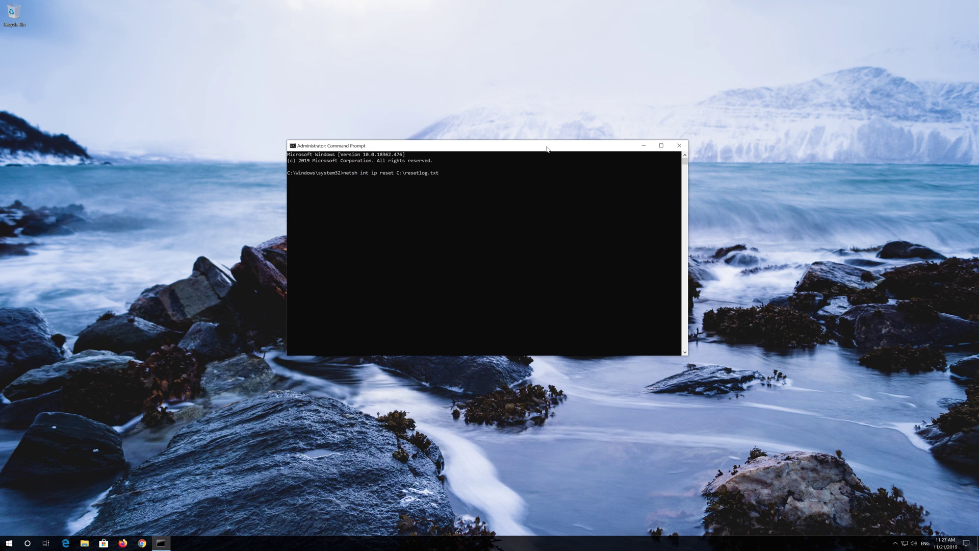
pyautogui.press('Return')
pyautogui.write('n')
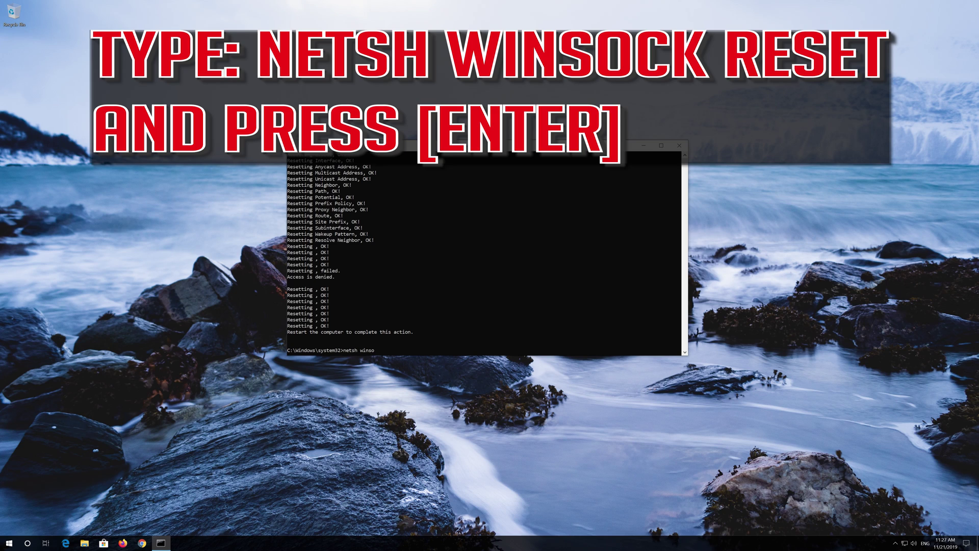
pyautogui.write('k reset')
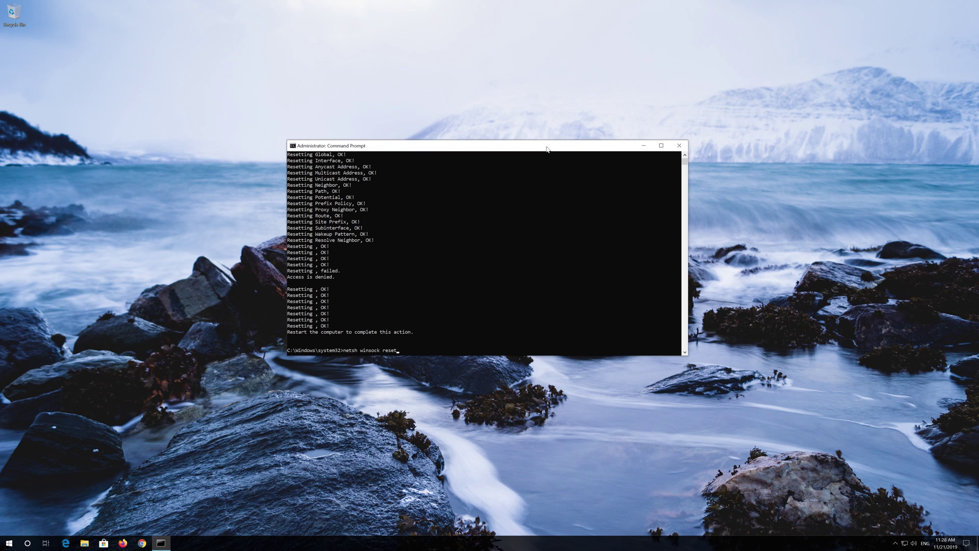
# Run netsh winsock reset and ipconfig /flushdns, then exit the Command Prompt
pyautogui.press('Return')
pyautogui.write('i')
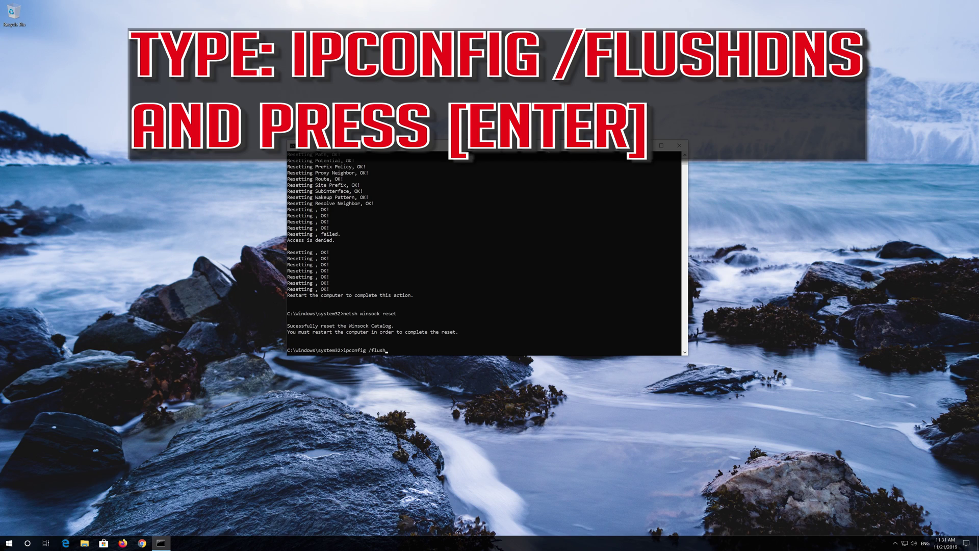
pyautogui.write('dns')
pyautogui.press('Return')
pyautogui.write('exit')
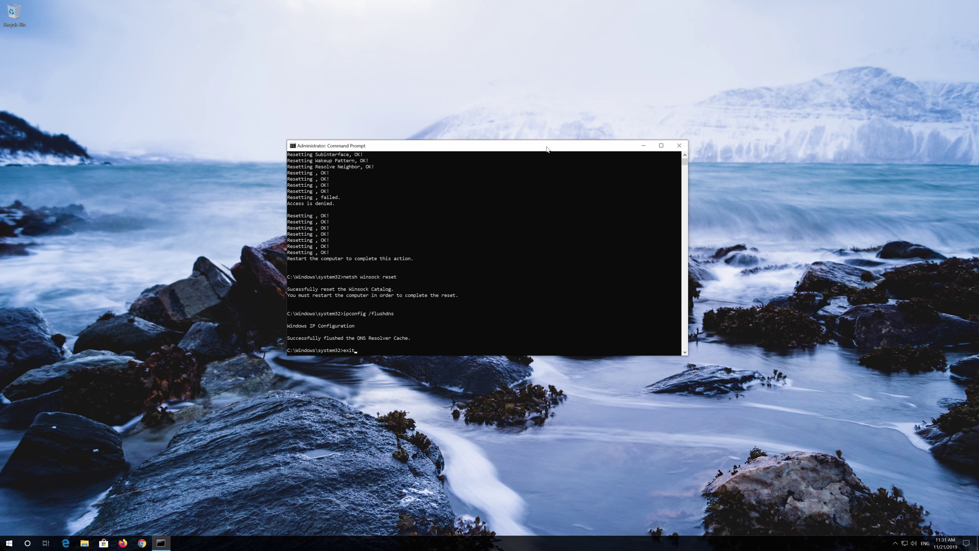
pyautogui.press('Return')
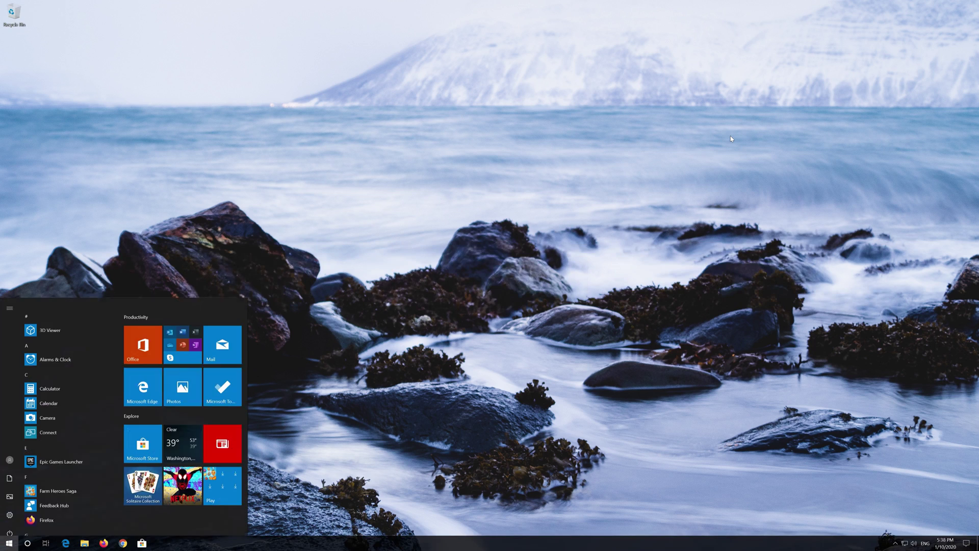
pyautogui.write('control ')
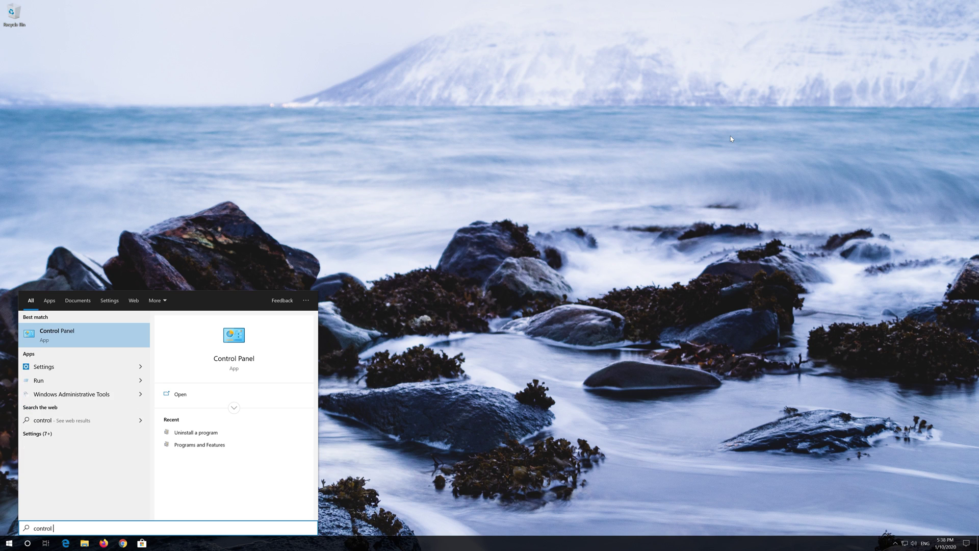
pyautogui.write('panel')
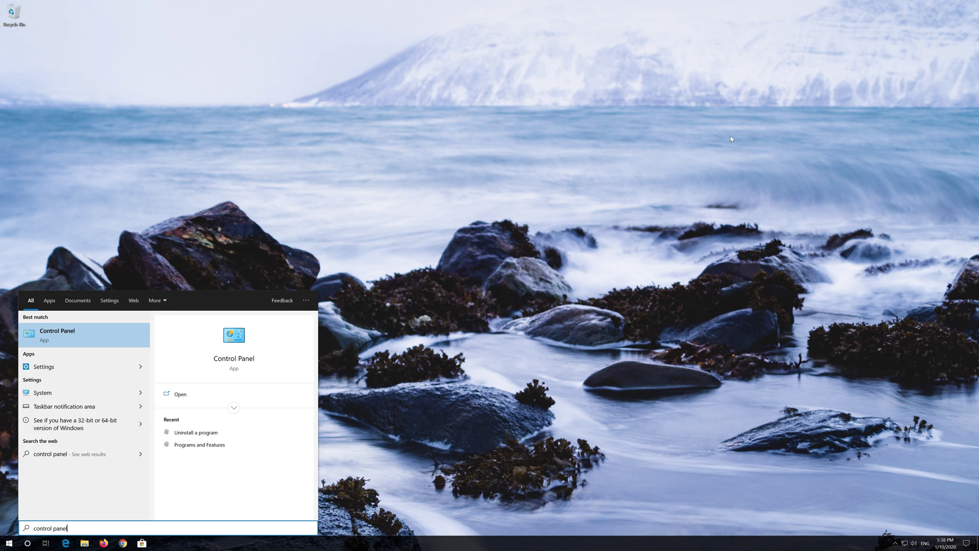
# Launch Control Panel from the Start menu search result
pyautogui.click(88, 336)
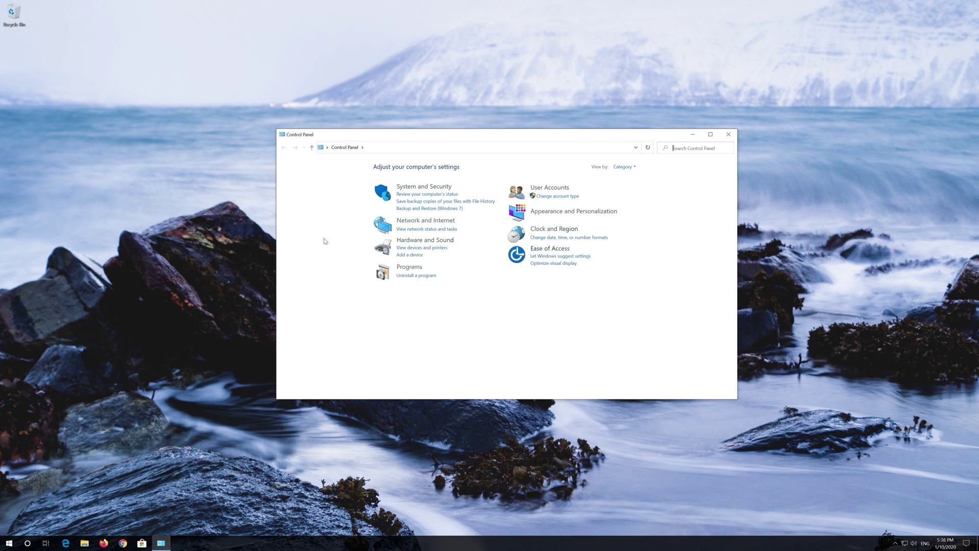
# Navigate through Network and Sharing Center to the Network Connections adapter list
pyautogui.click(426, 220)
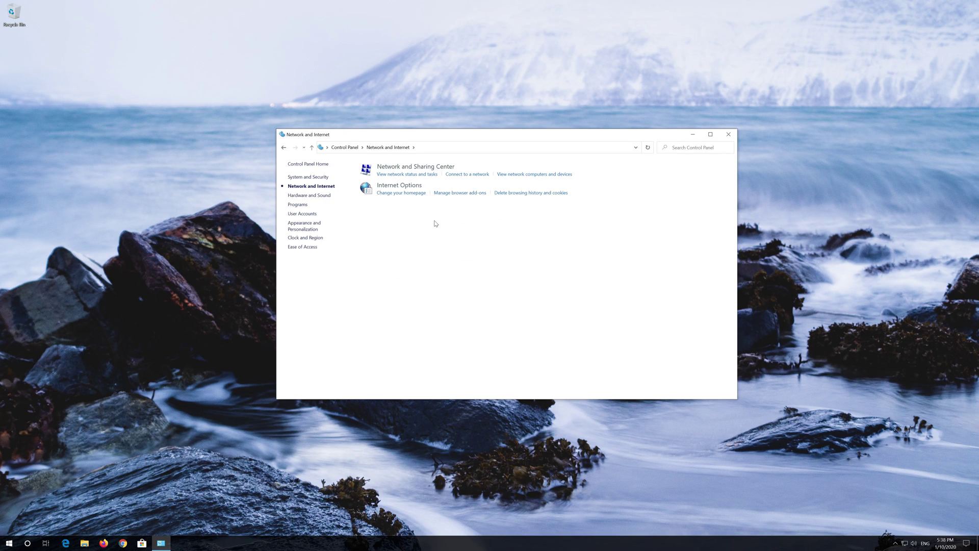
pyautogui.click(426, 167)
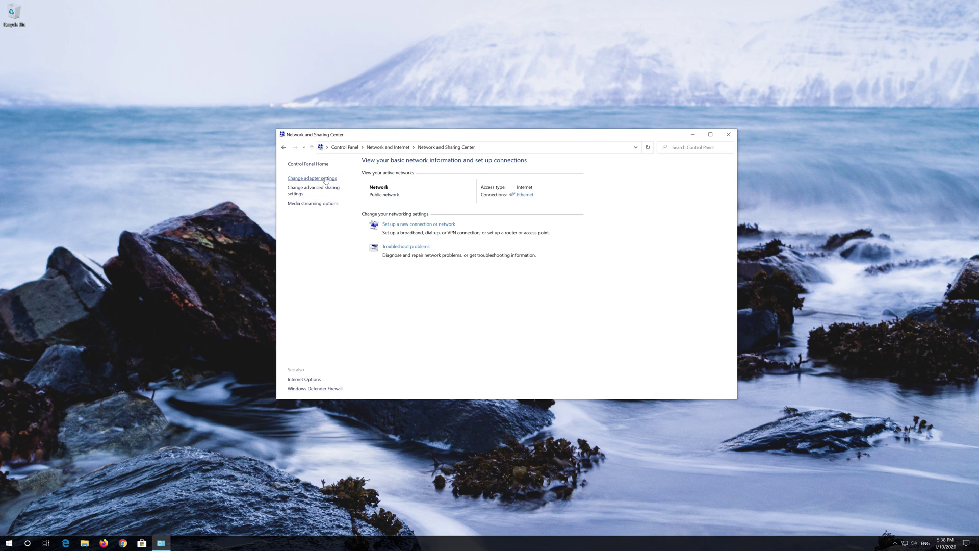
pyautogui.click(312, 181)
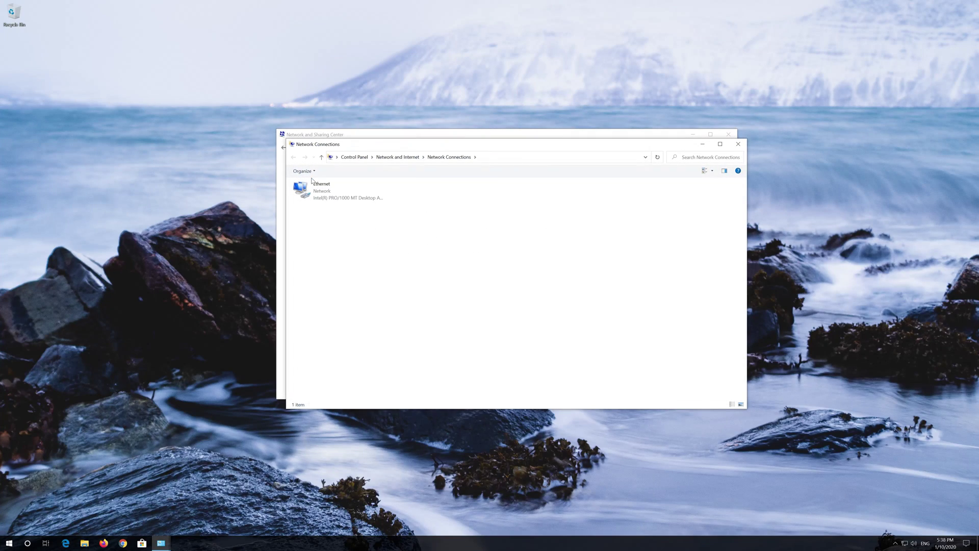
# Bring up the Ethernet adapter's Properties dialog from its context menu
pyautogui.click(317, 187)
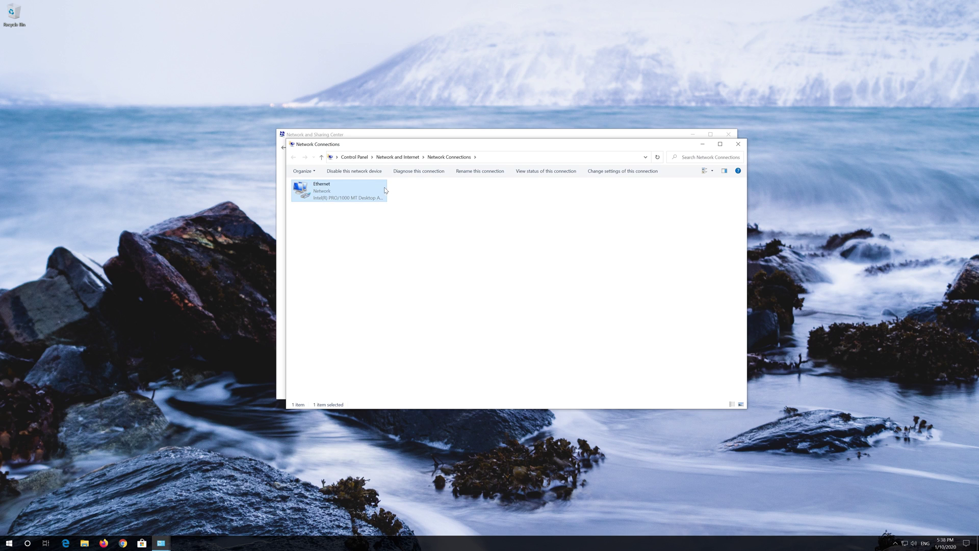
pyautogui.rightClick(337, 188)
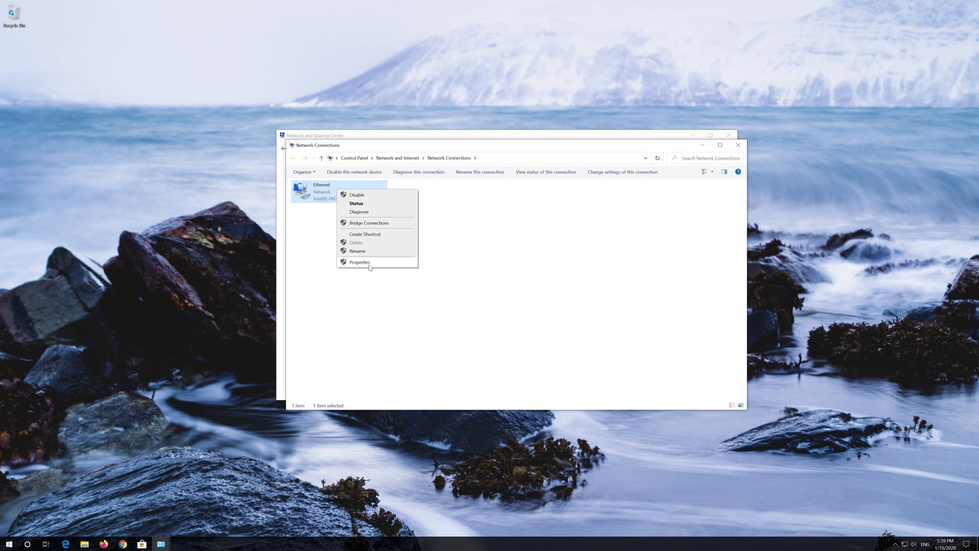
pyautogui.click(369, 263)
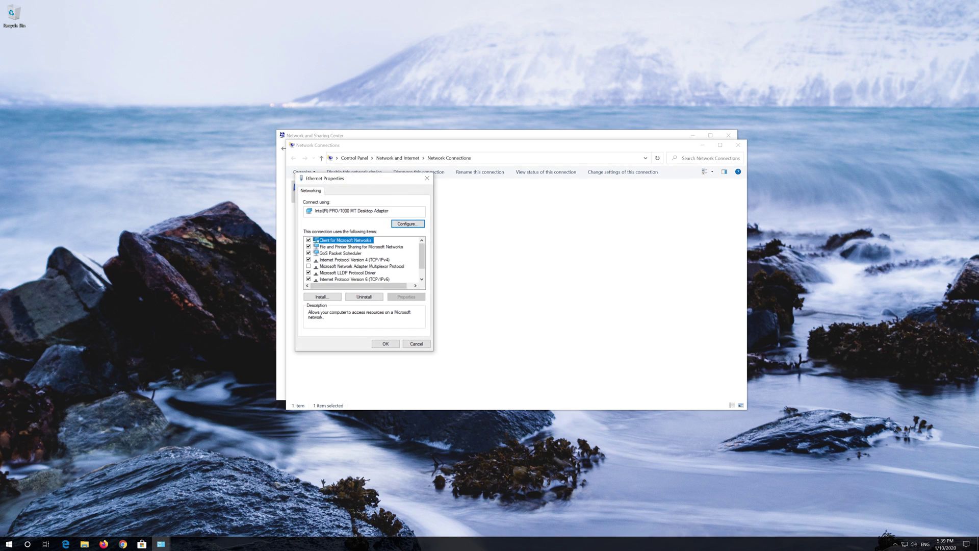
# Move the Ethernet properties aside and select Internet Protocol Version 4 (TCP/IPv4)
pyautogui.moveTo(363, 181); pyautogui.dragTo(515, 187)
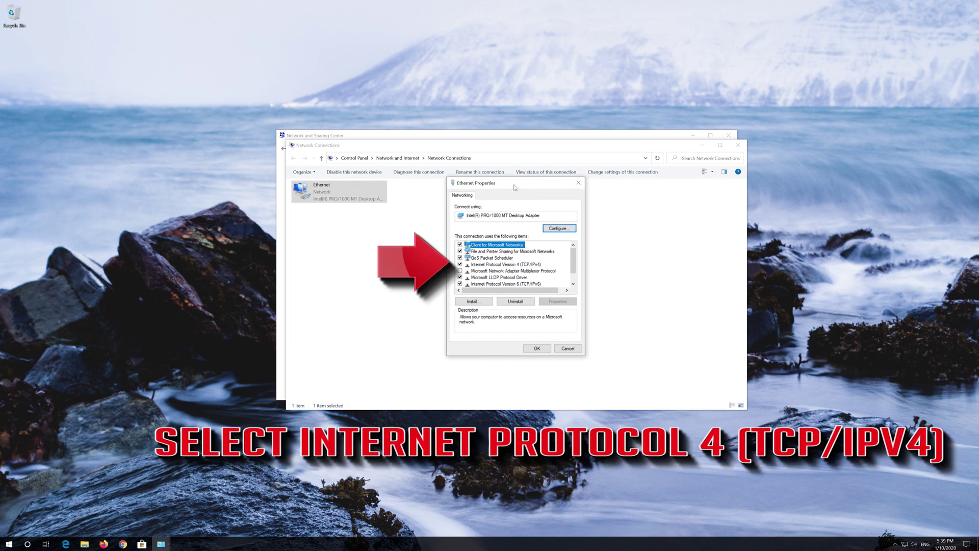
pyautogui.click(511, 263)
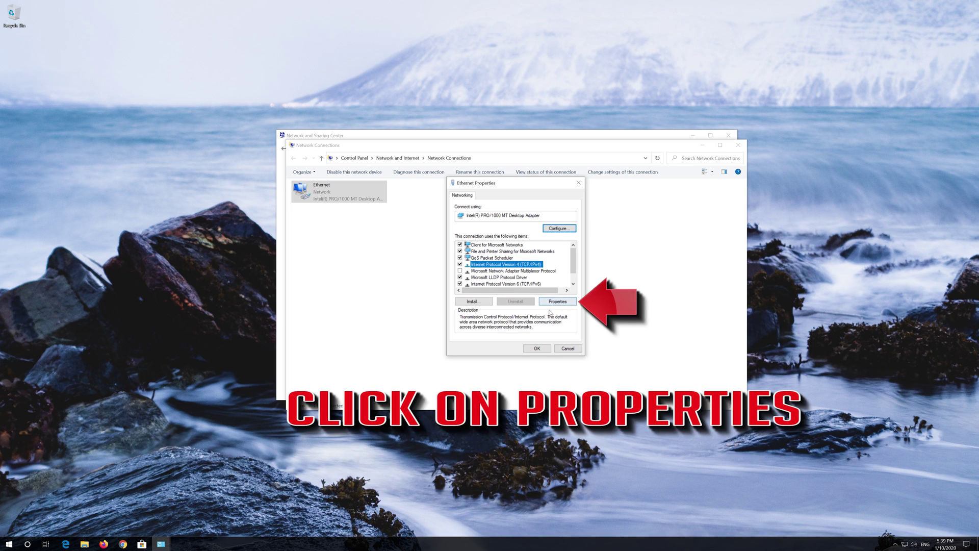
# Set IPv4 DNS servers manually to 1.1.1.1 and 1.0.0.1, save, and close properties
pyautogui.click(575, 303)
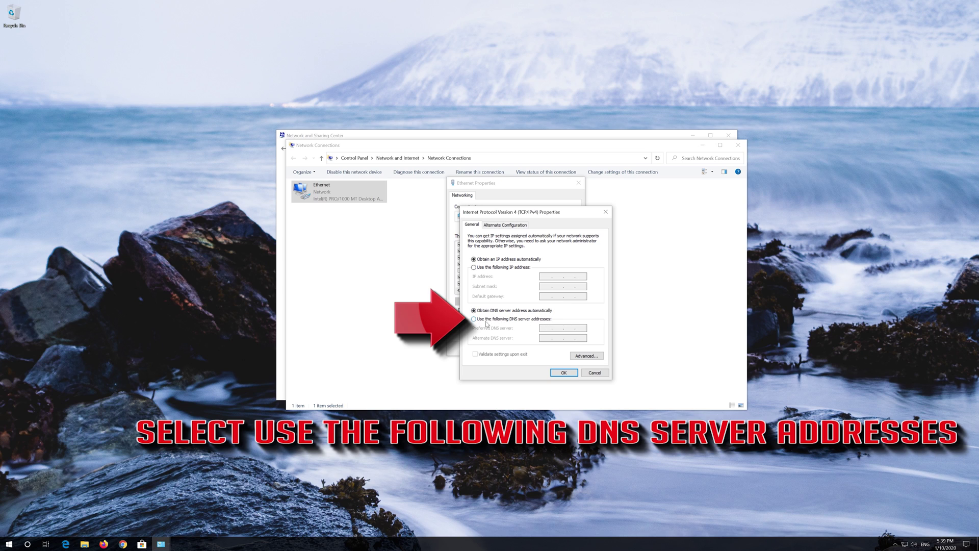
pyautogui.click(487, 320)
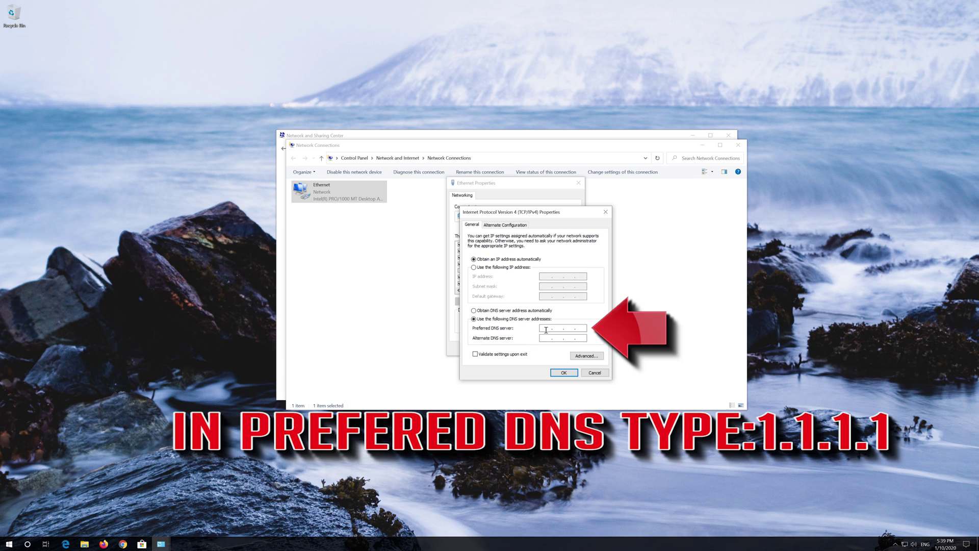
pyautogui.write('1 . ')
pyautogui.write('1 . 1 . 1')
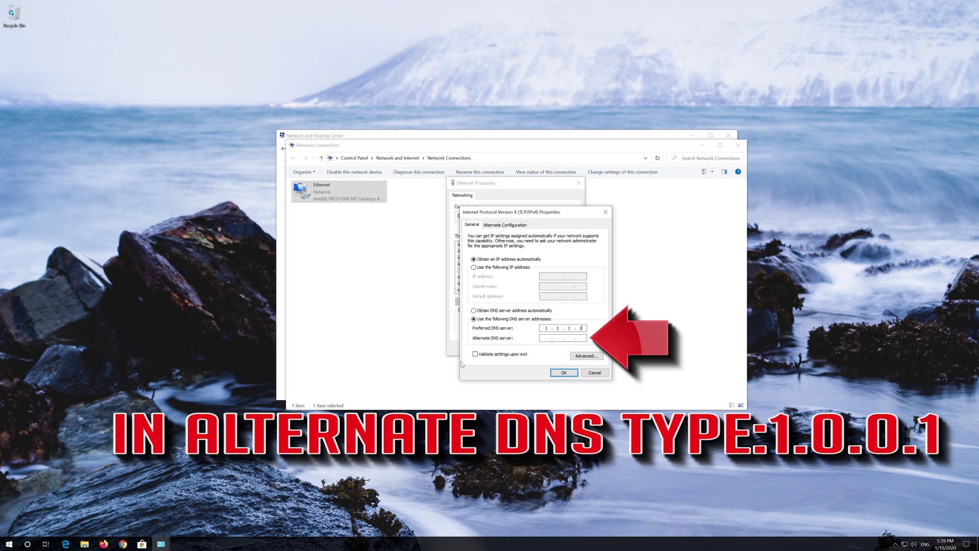
pyautogui.click(546, 337)
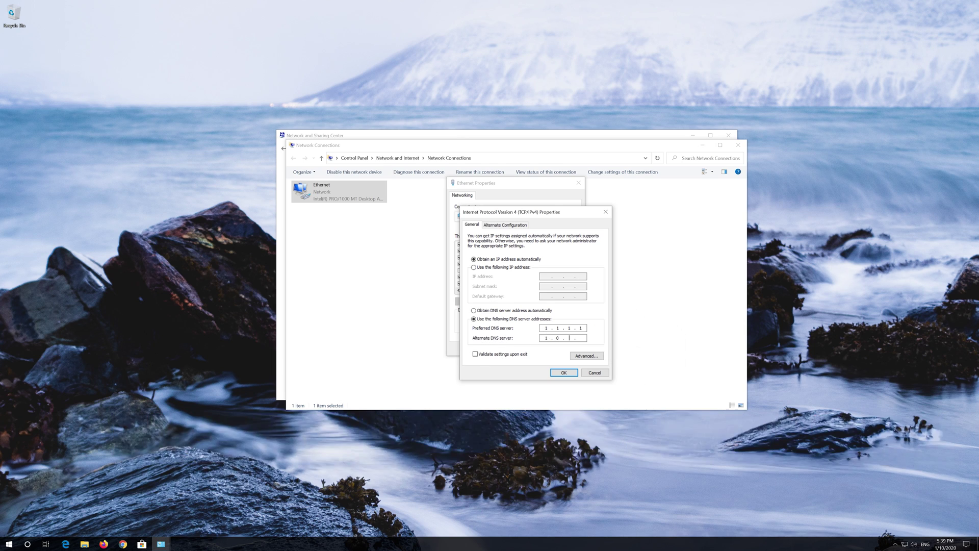
pyautogui.write('1')
pyautogui.click(566, 374)
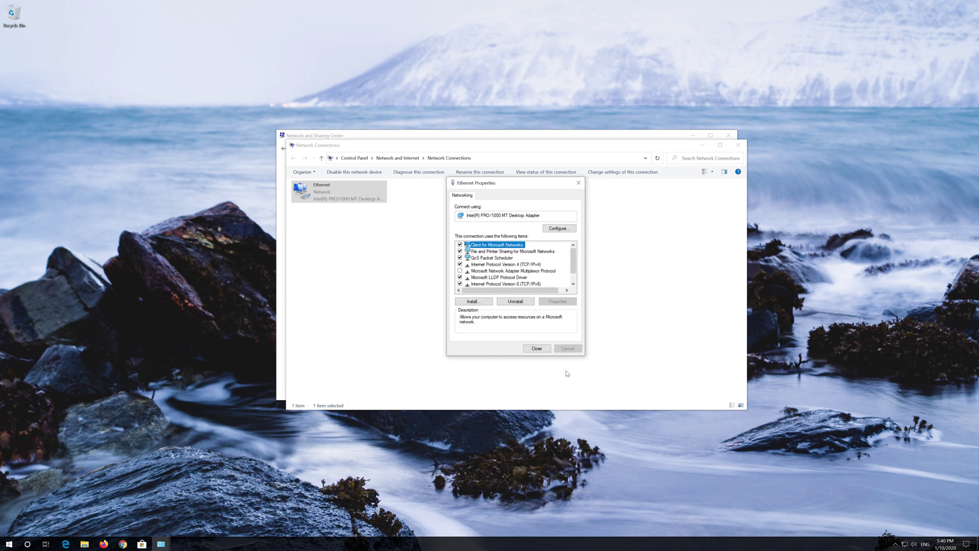
pyautogui.click(537, 350)
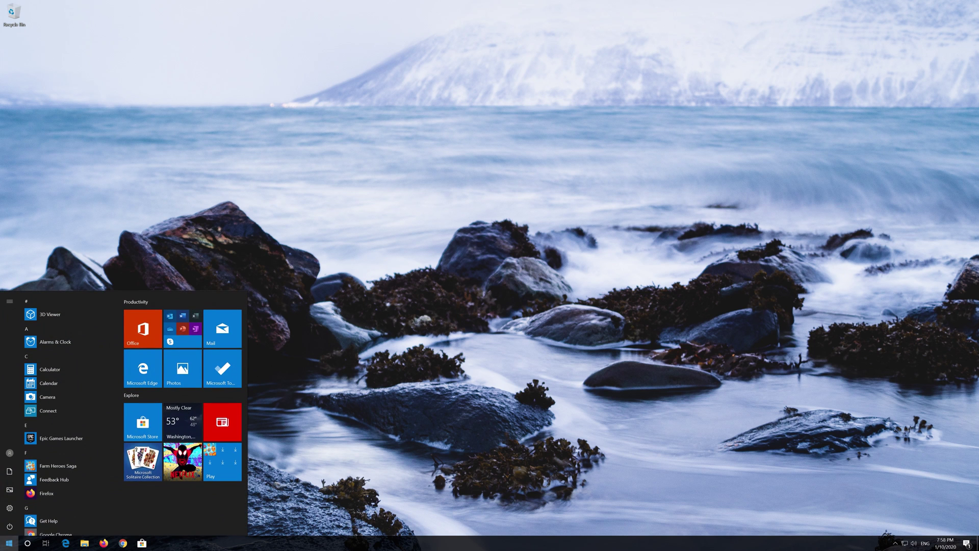
pyautogui.moveTo(9, 508)
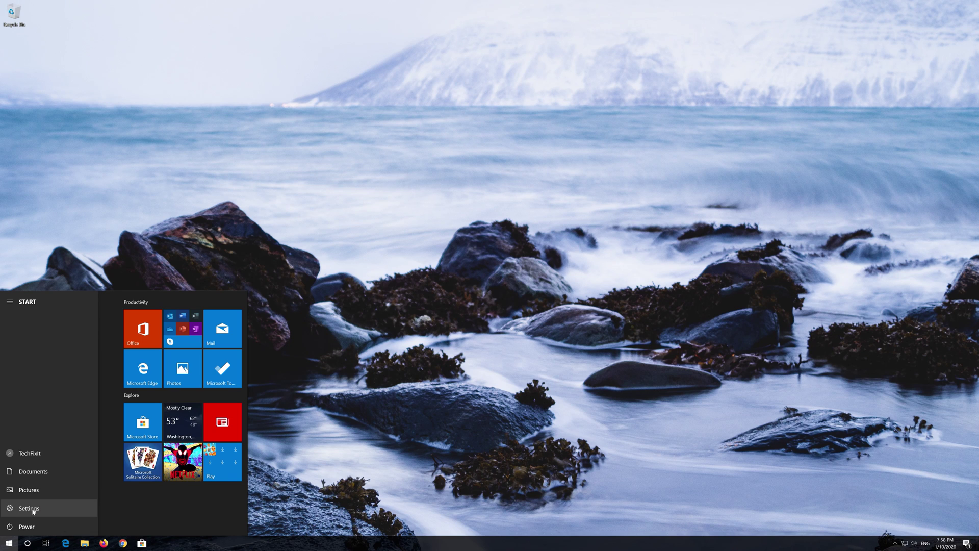
# Launch Windows Settings from the Start menu
pyautogui.click(33, 508)
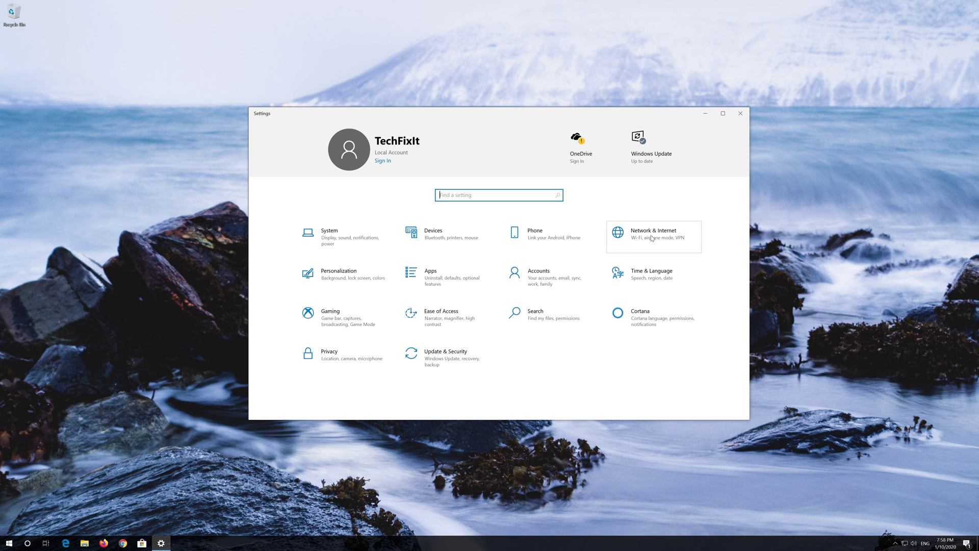
# Go to Network & Internet and reach the Network reset page
pyautogui.click(651, 238)
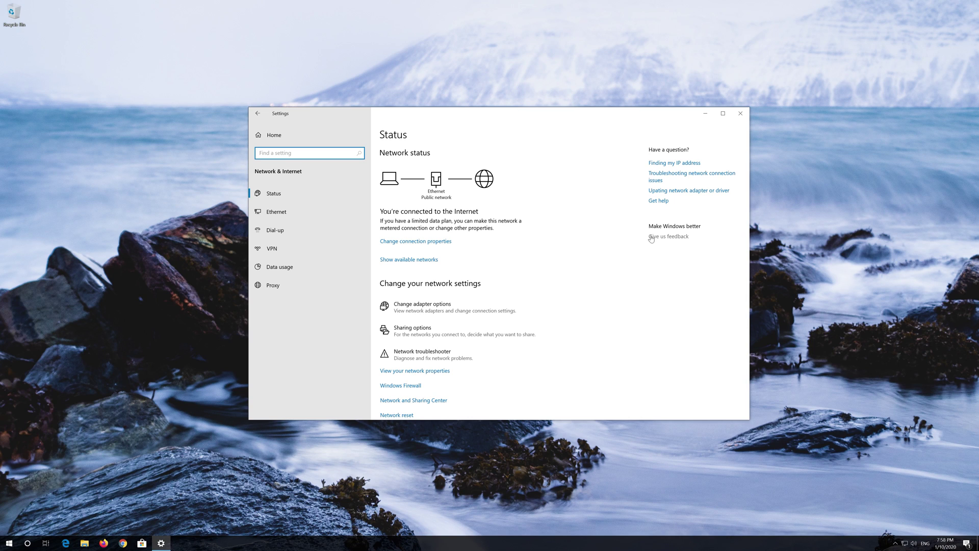
pyautogui.scroll(-2, 471, 275)
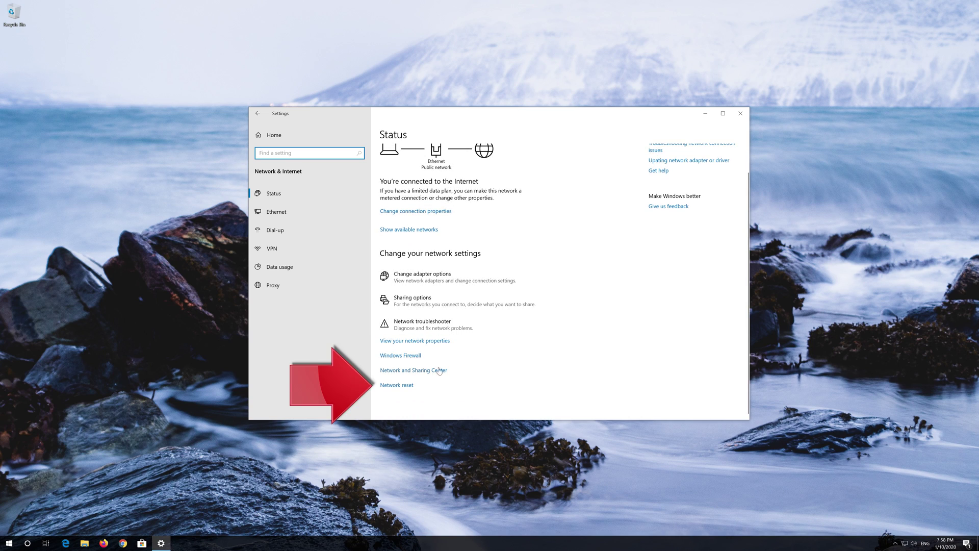
pyautogui.click(404, 385)
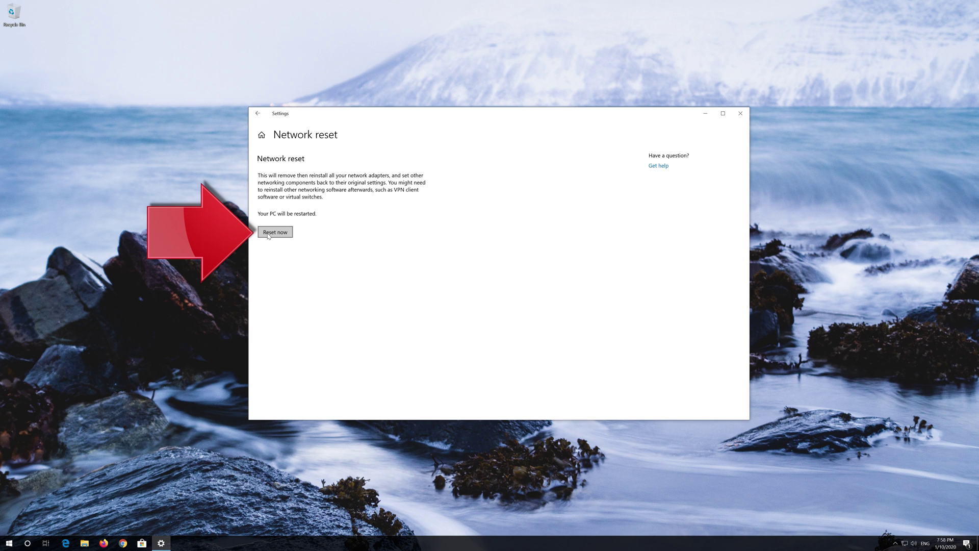
# Run Reset now and confirm the network reset
pyautogui.click(268, 235)
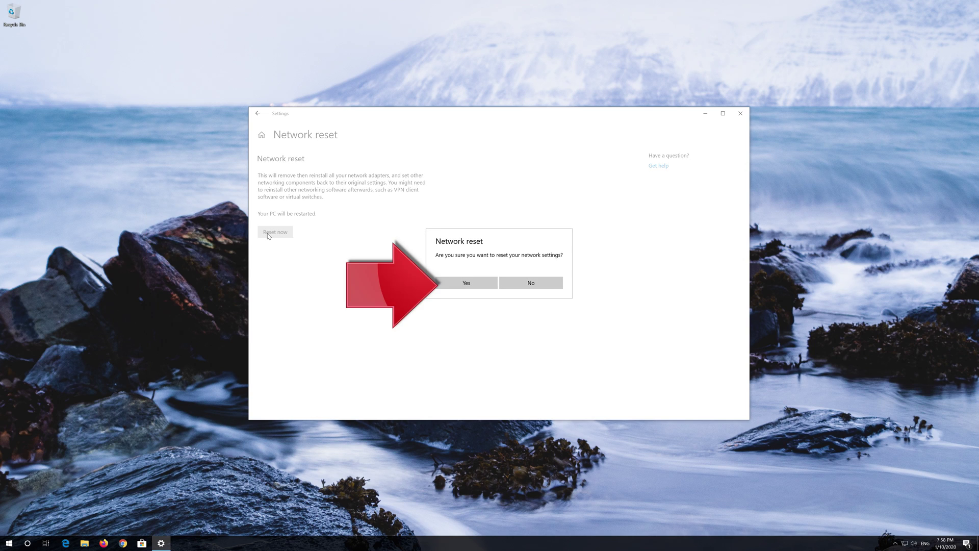
pyautogui.click(495, 282)
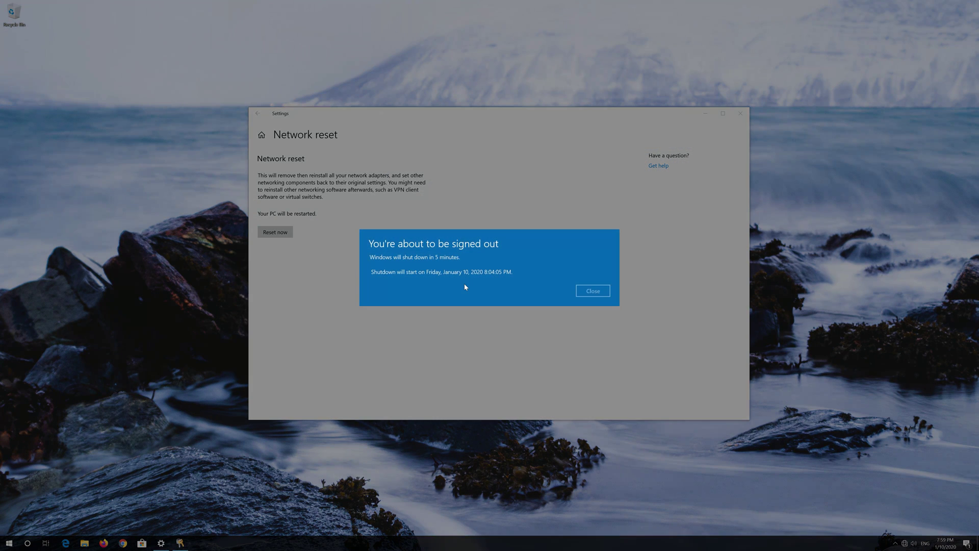